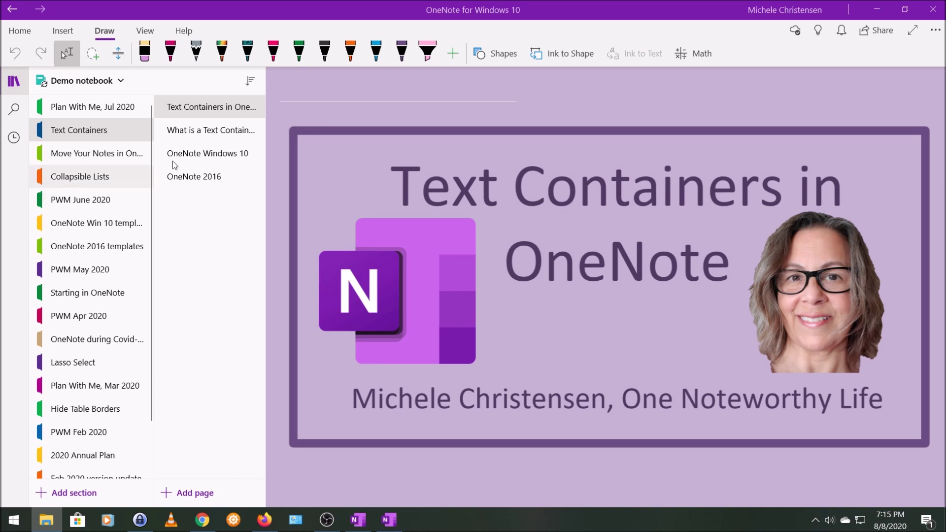
Open the 'What is a Text Container?' page in the Text Containers section
click(225, 131)
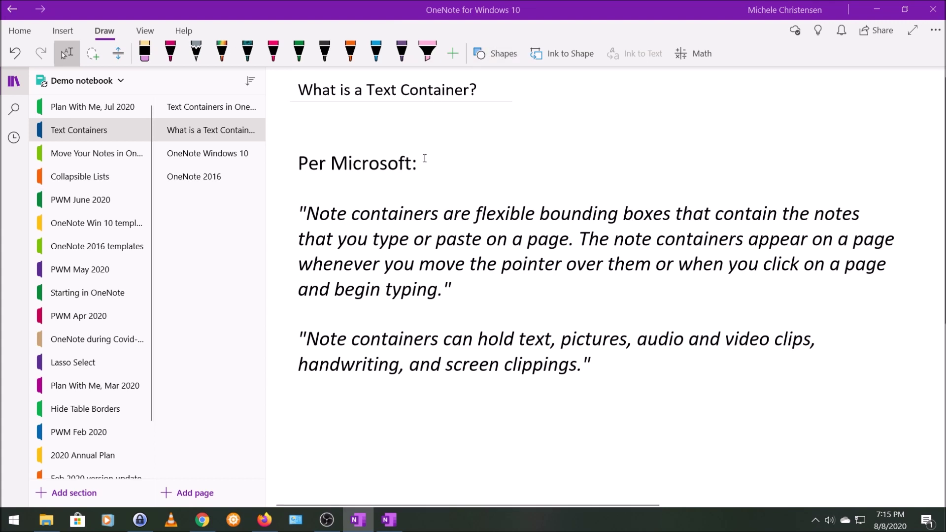
click(410, 178)
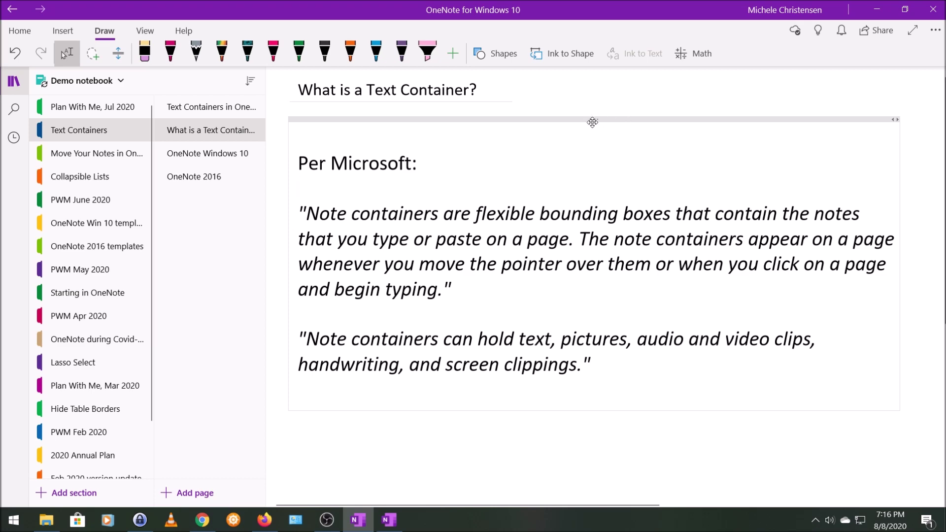
Reposition the quote's container further right, then narrow it so the quote re-wraps
click(590, 117)
drag(591, 118, 610, 126)
click(619, 131)
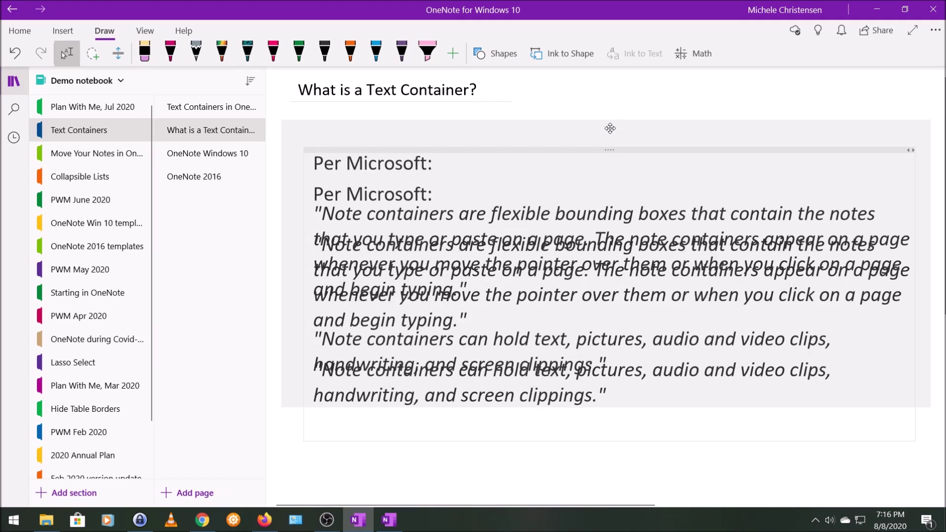
click(642, 101)
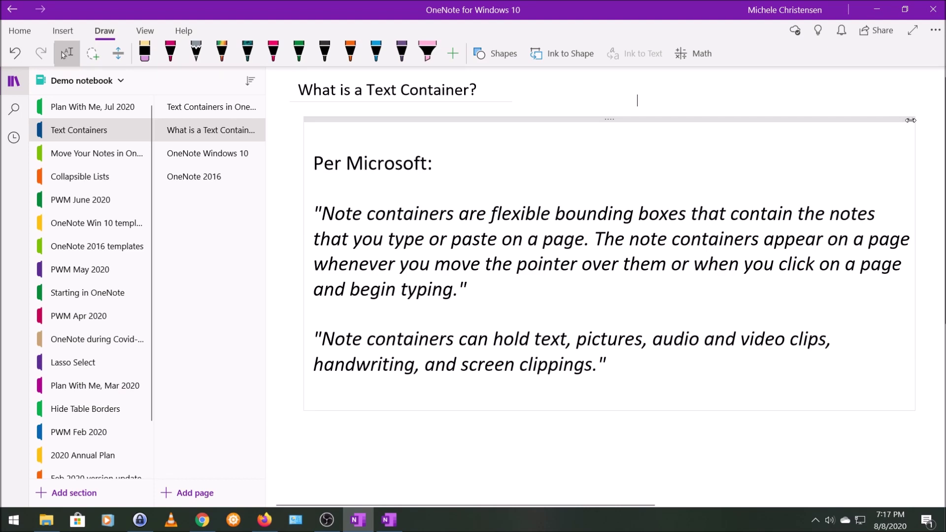
drag(910, 120, 887, 135)
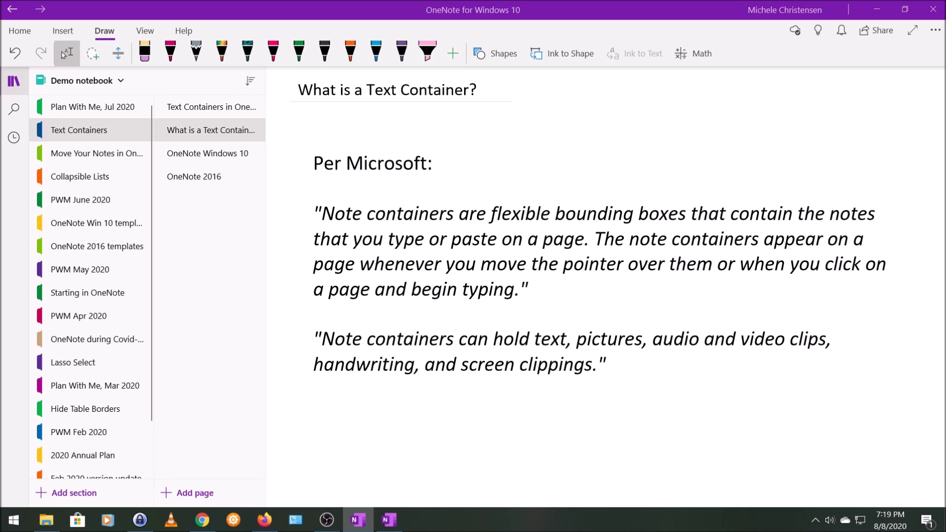
click(248, 155)
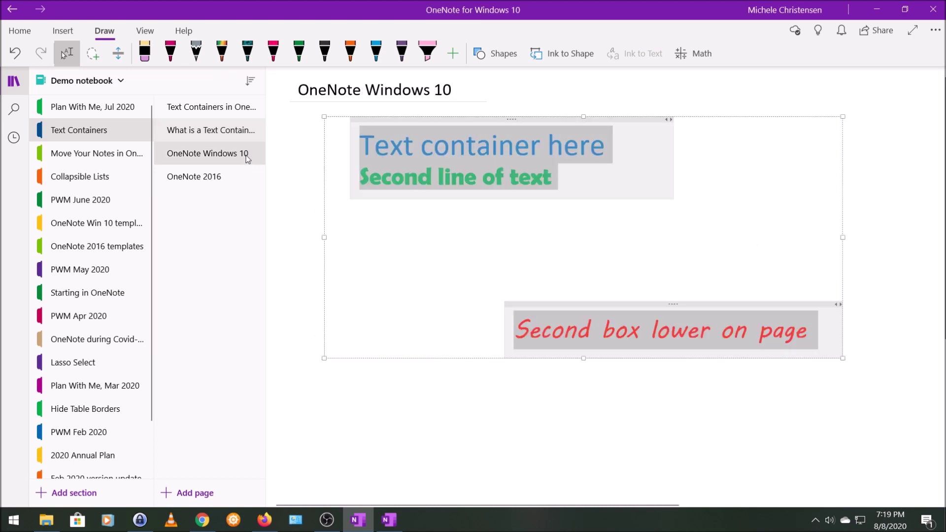
click(395, 411)
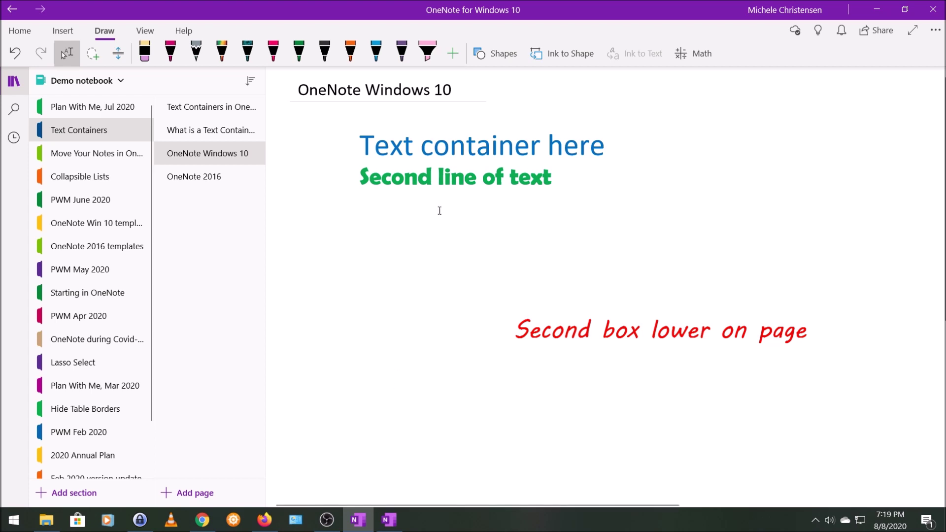
mouse_move(461, 119)
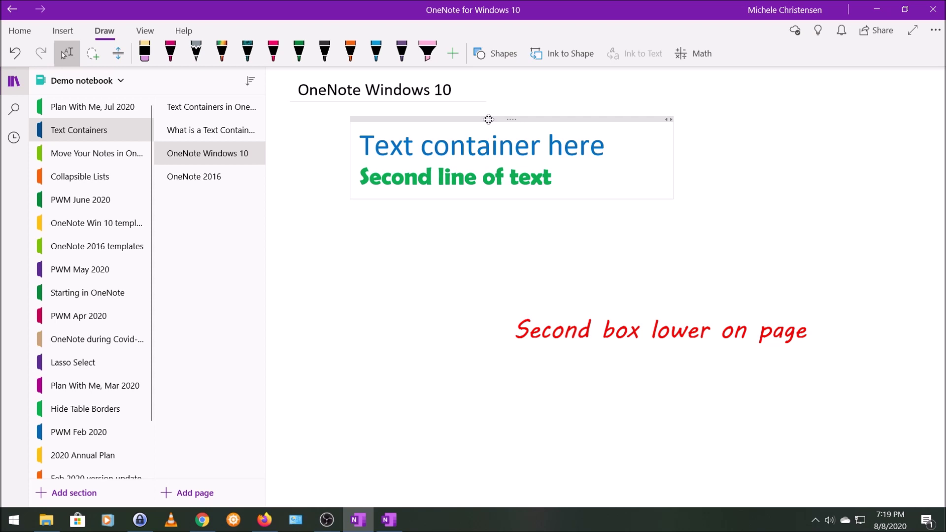
Move the top container down and back near the title, adding an empty line below 'Second line of text'
drag(488, 119, 583, 165)
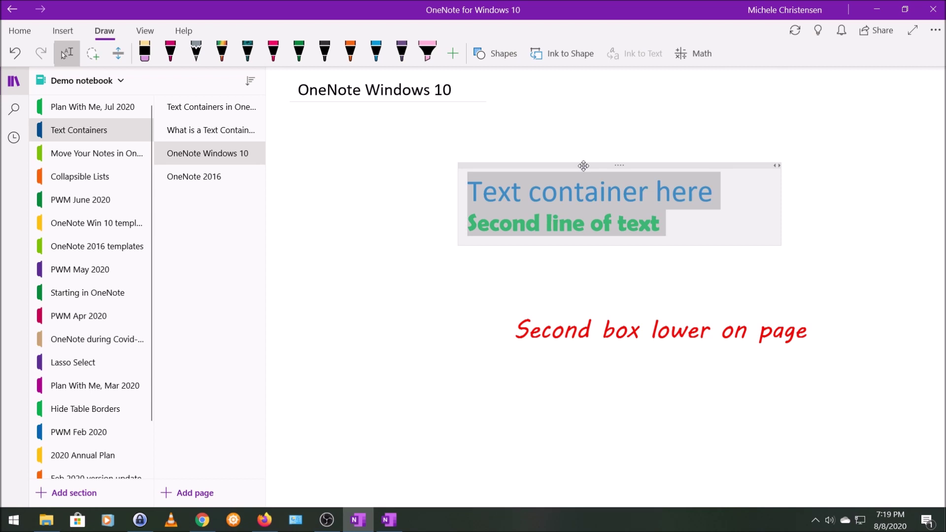
drag(583, 166, 485, 114)
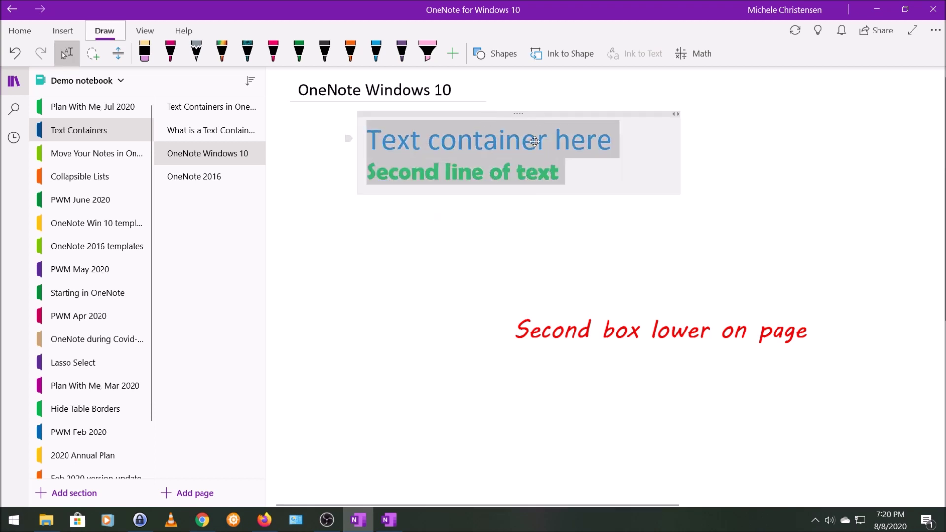
click(500, 209)
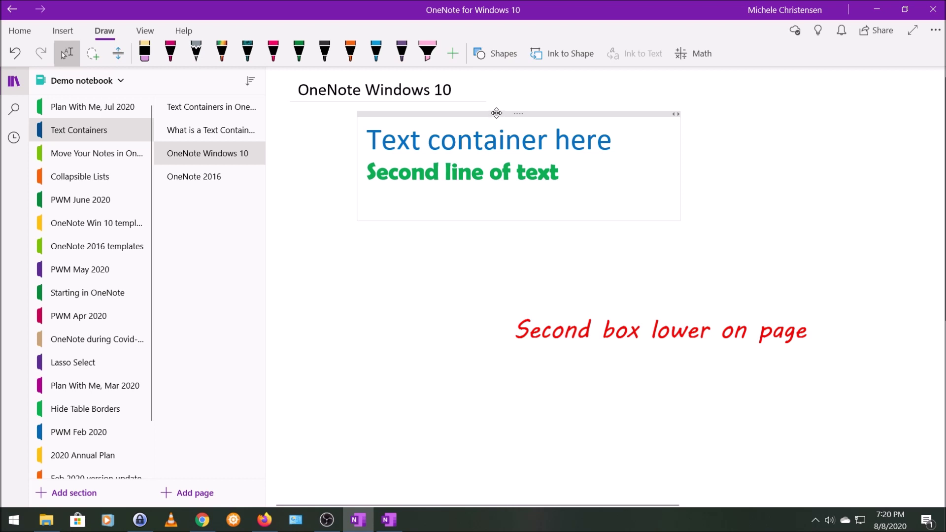
right_click(496, 113)
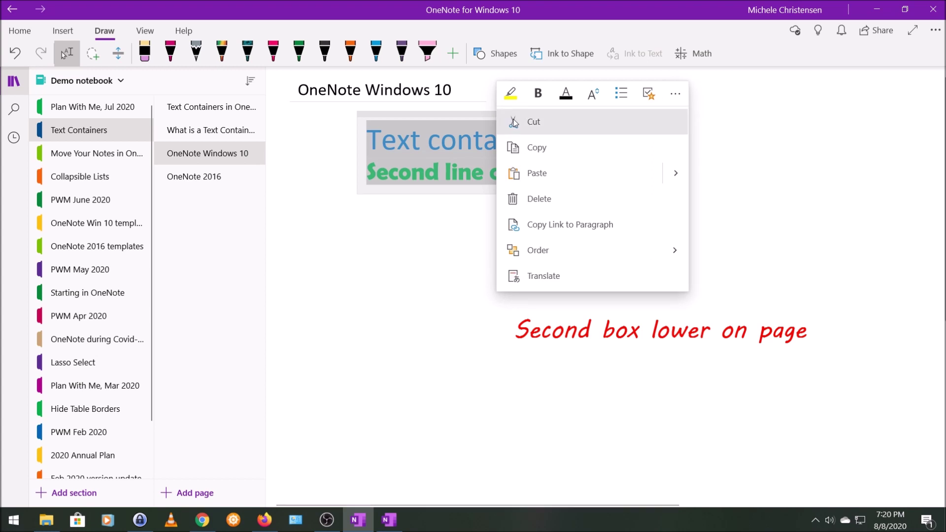
Dismiss the container's menu and widen the top text container slightly
click(420, 256)
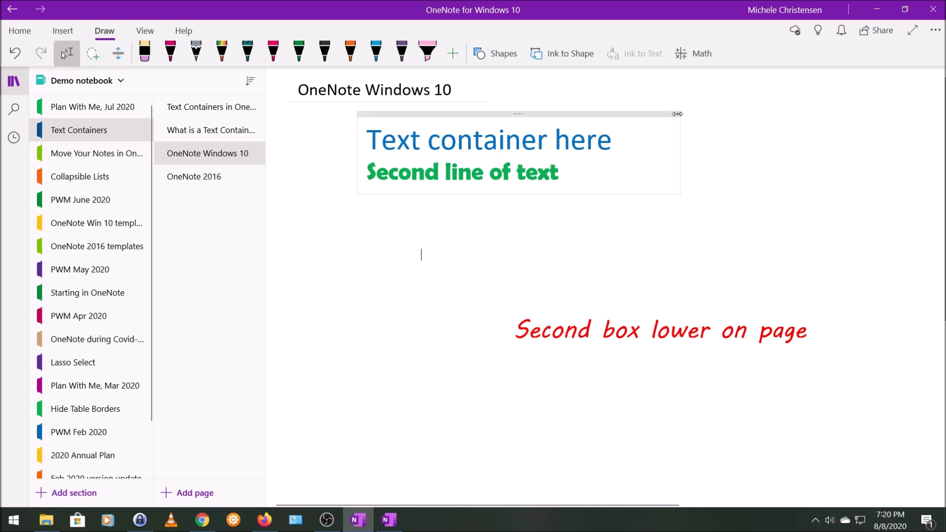
drag(680, 113, 637, 114)
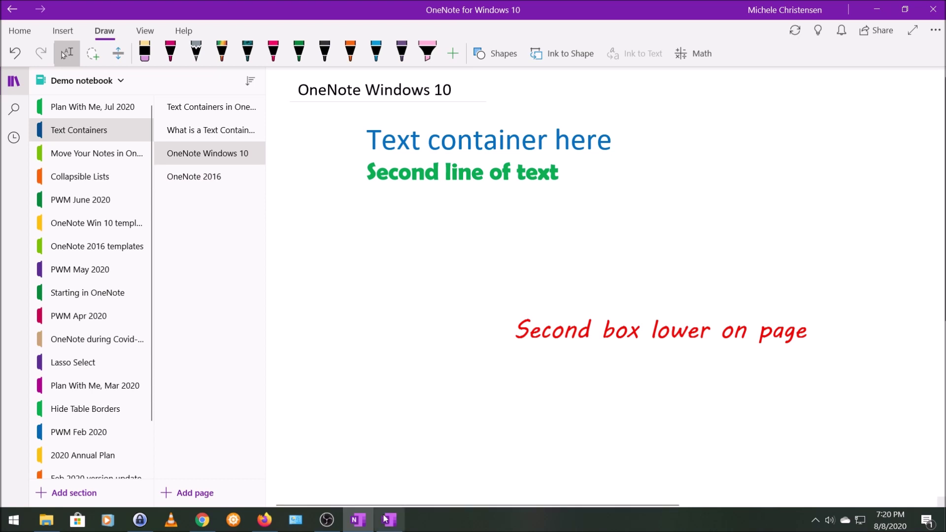
key(alt+Tab)
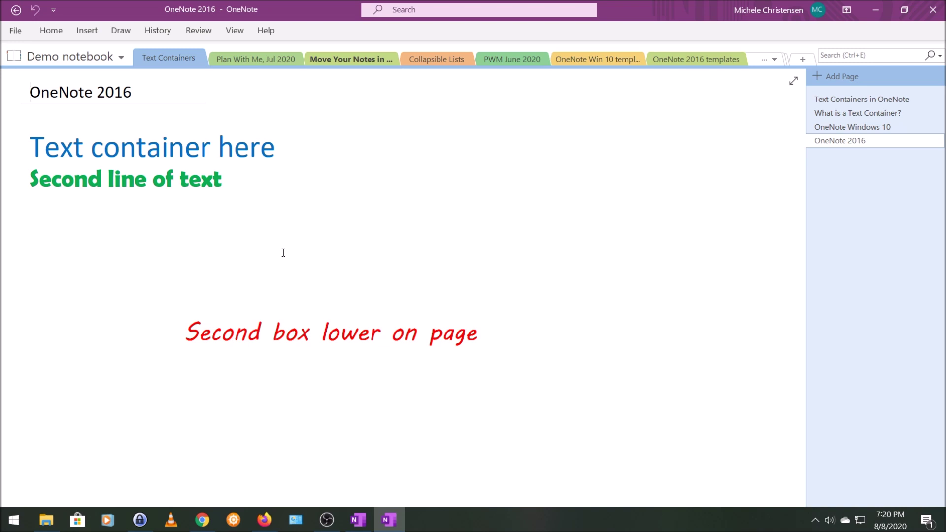
Show the Notebook Information screen in OneNote 2016's File view
mouse_move(228, 120)
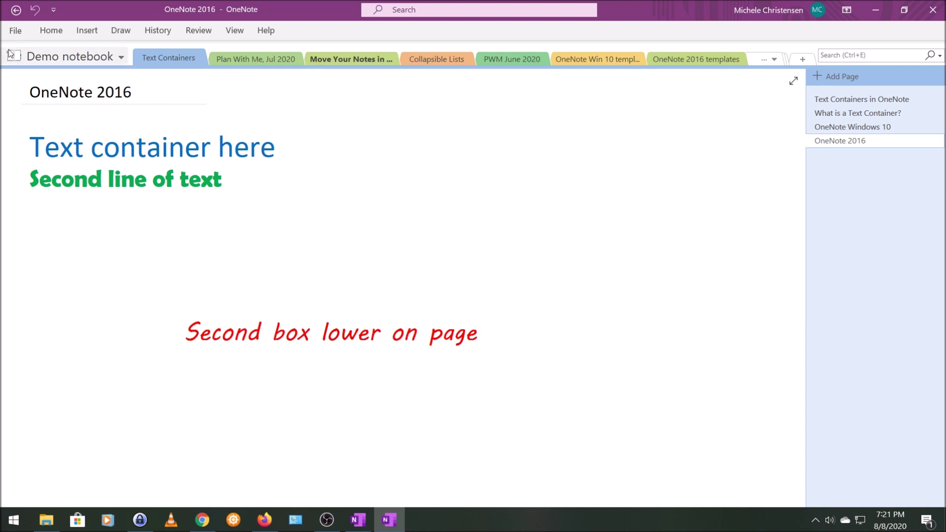
click(13, 32)
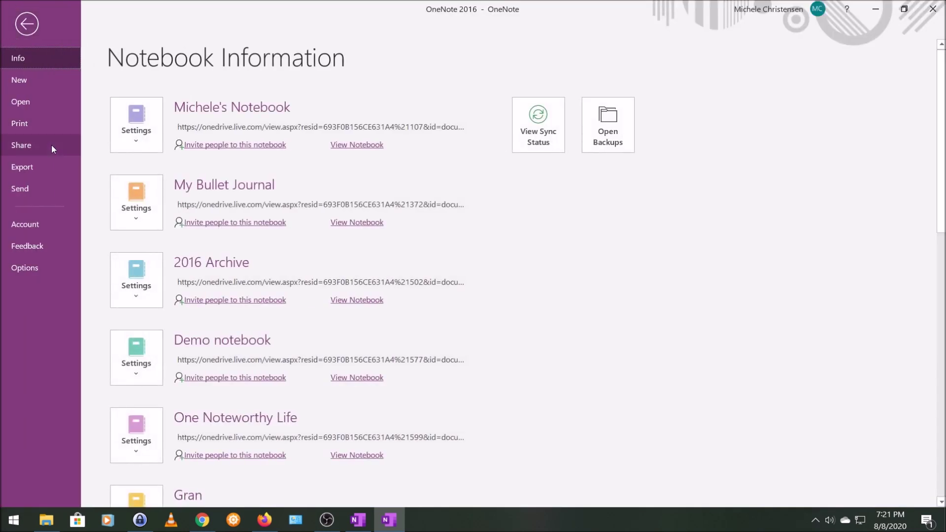
Turn off 'Show note containers on pages' in Options > Display and check the blue heading
click(42, 268)
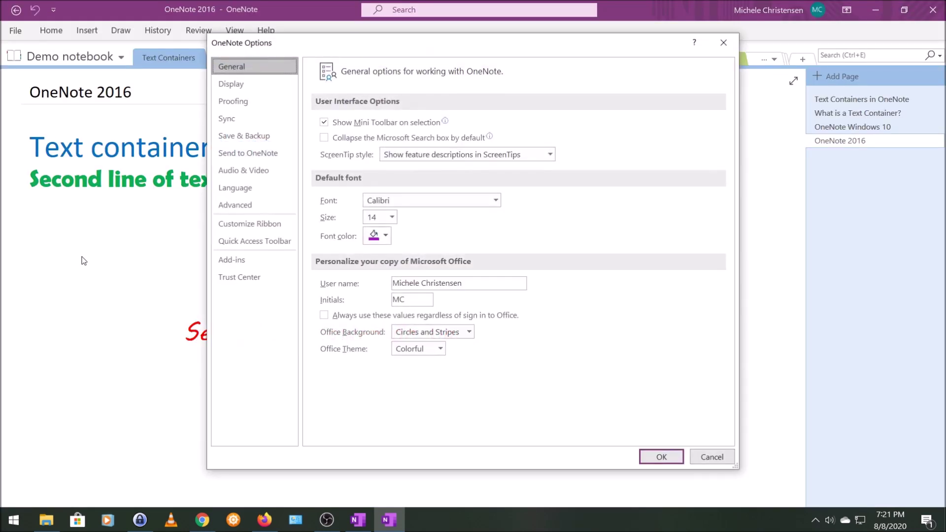
click(233, 84)
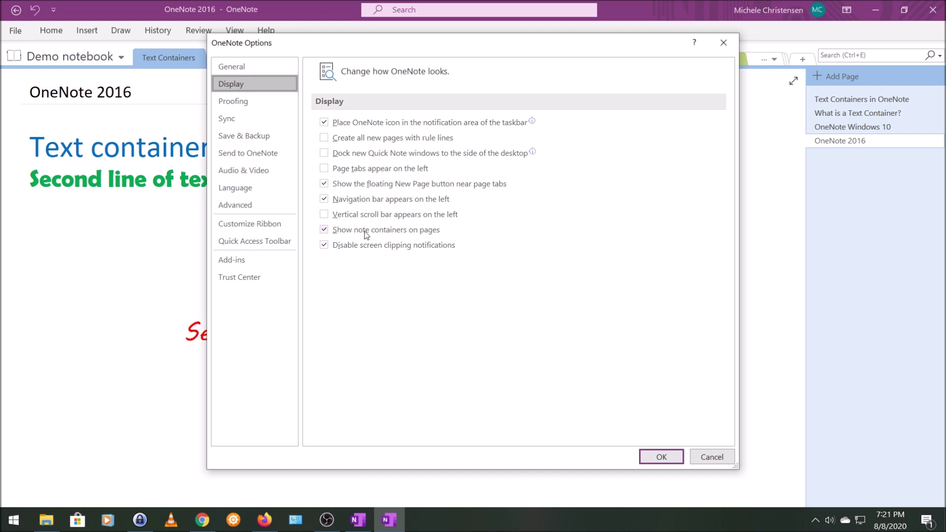
click(324, 230)
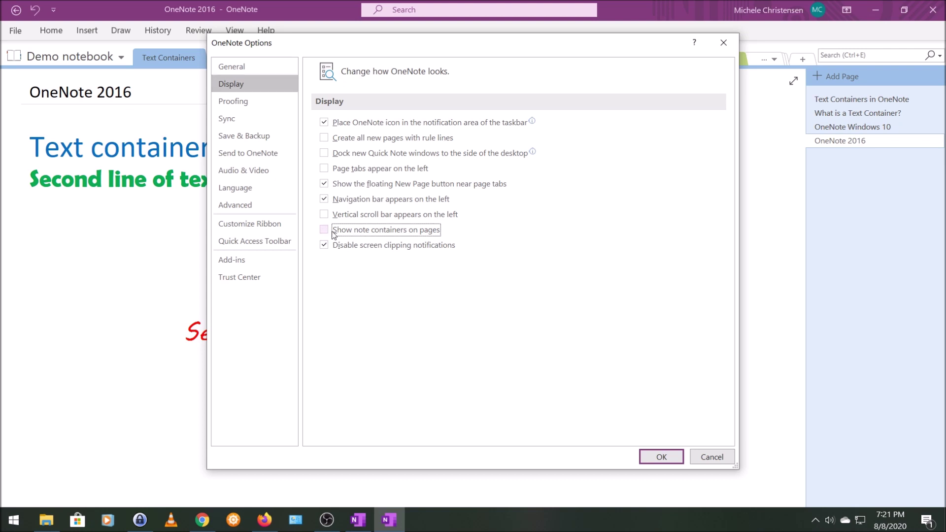
click(653, 455)
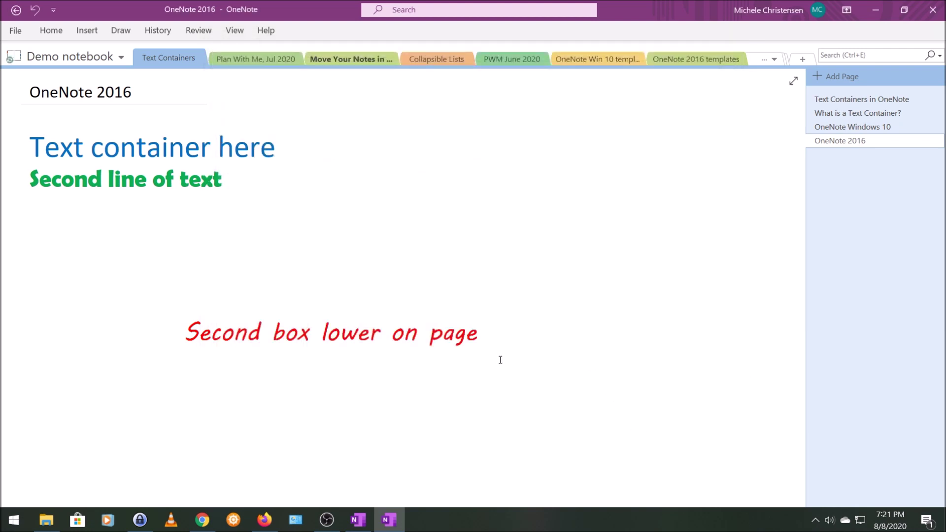
click(233, 158)
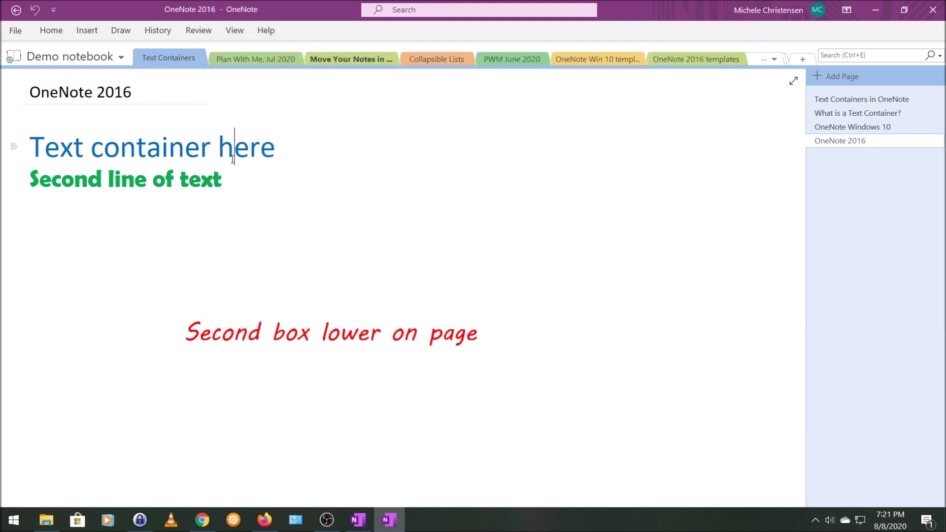
click(258, 146)
Re-enable 'Show note containers on pages' in Options > Display
click(20, 35)
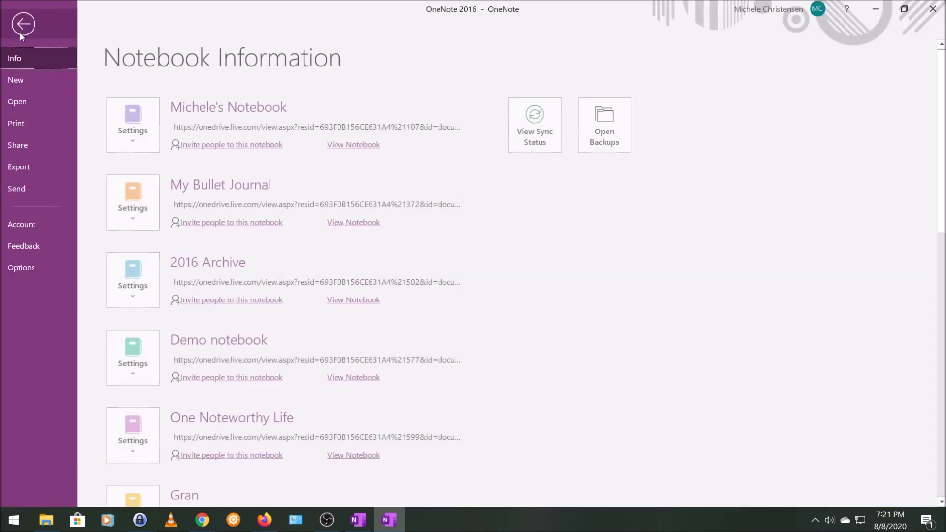
click(38, 265)
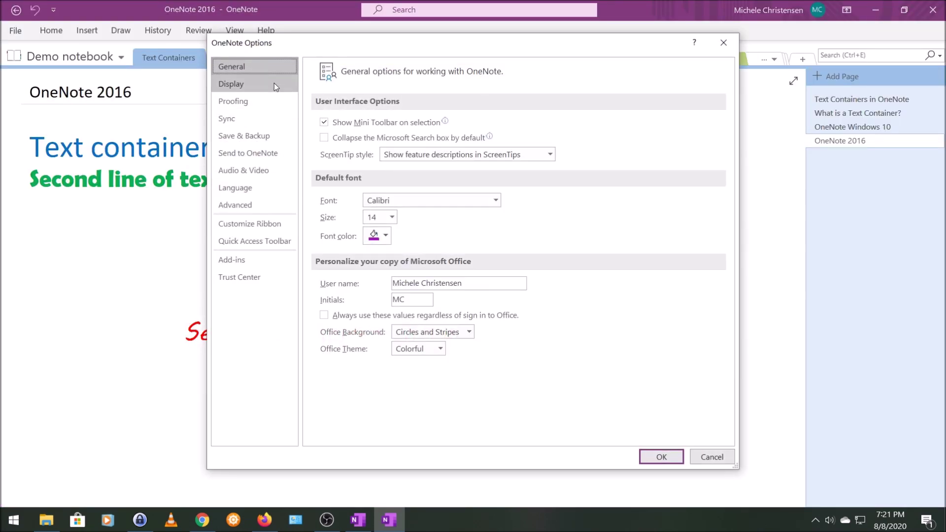
click(274, 86)
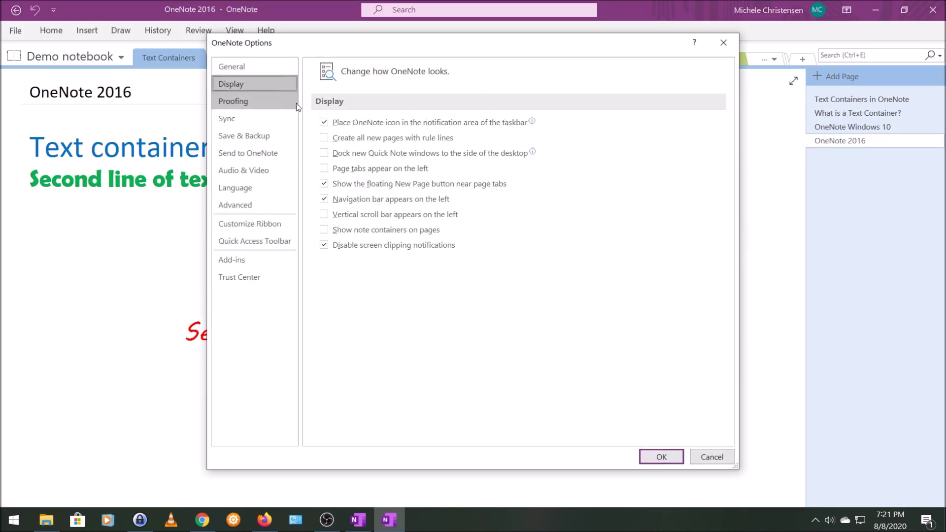
click(325, 230)
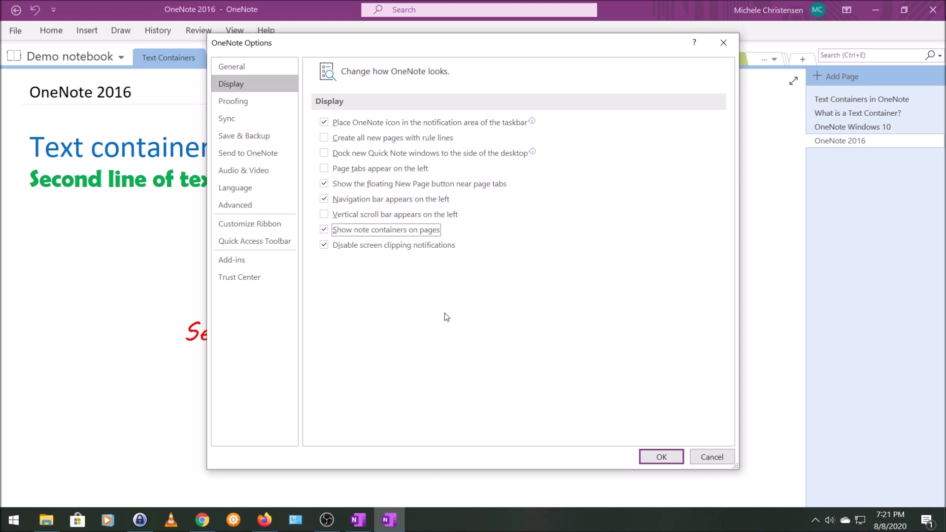
click(658, 456)
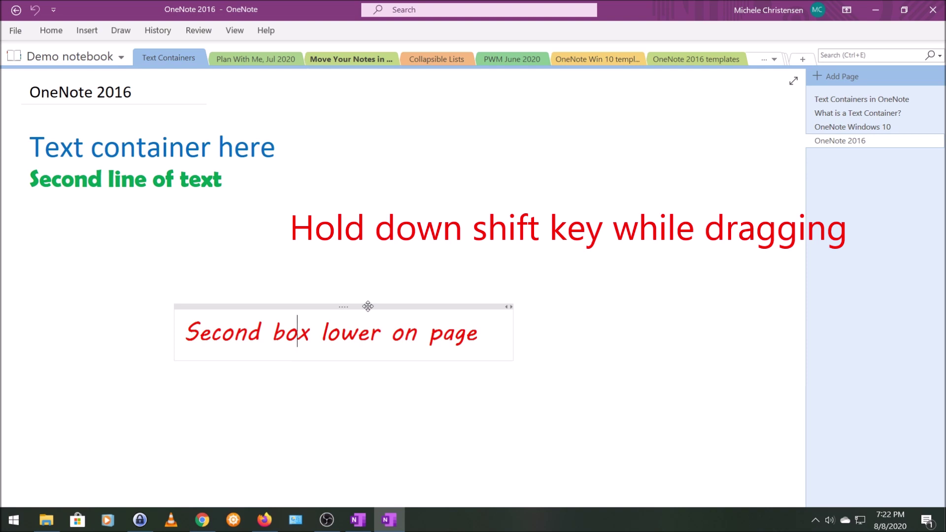
Merge the red 'Second box lower on page' container into the top one, then move it right and down
drag(368, 307, 248, 194)
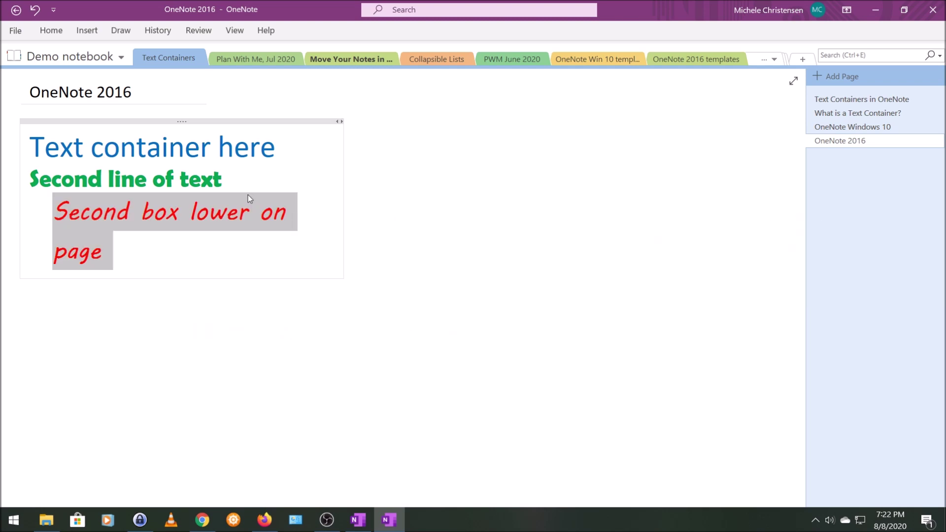
click(322, 366)
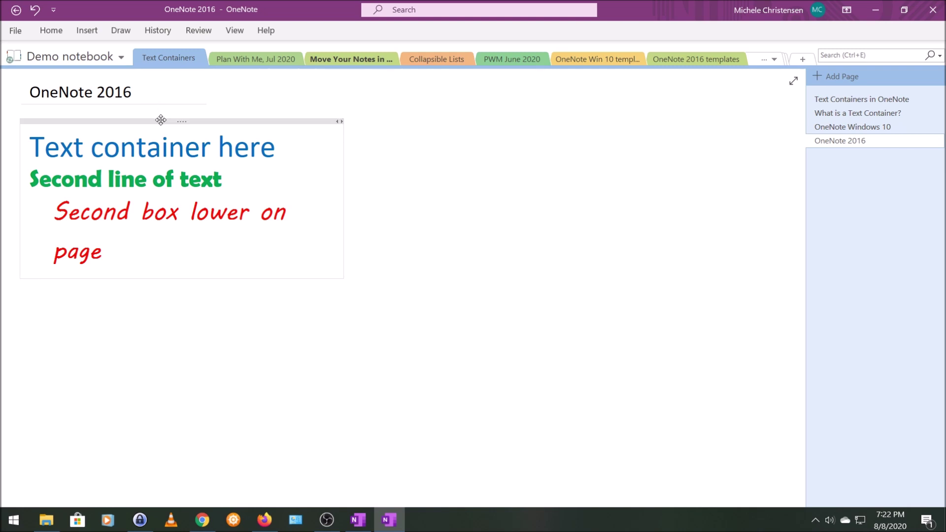
drag(161, 120, 284, 138)
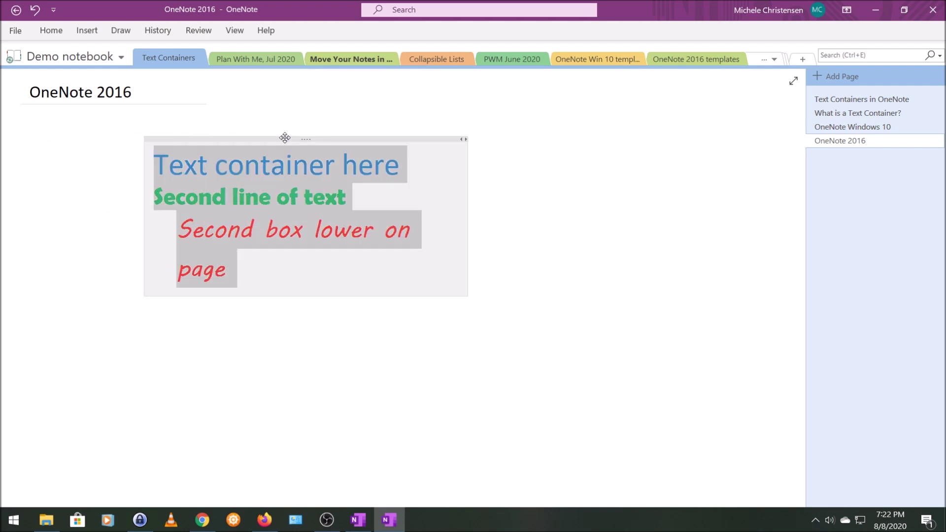
click(308, 366)
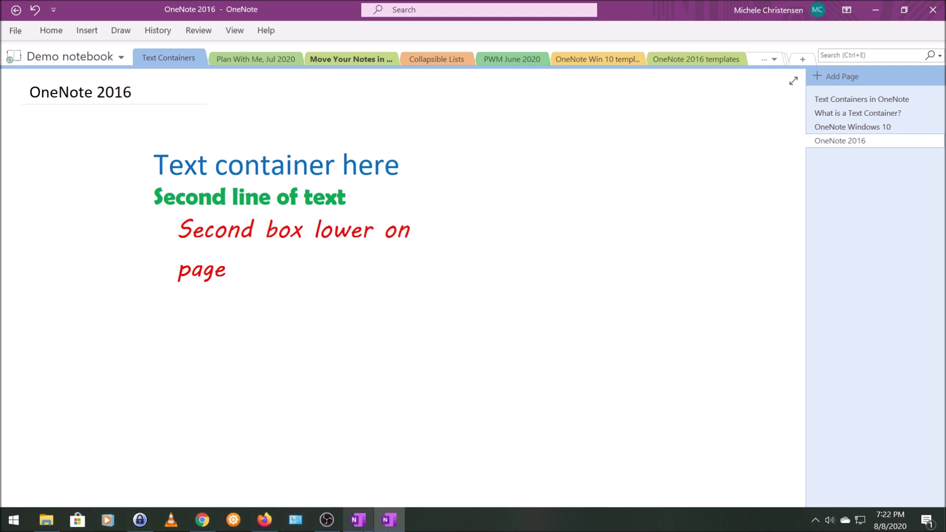
Go to the OneNote Windows 10 page in OneNote for Windows 10
click(363, 523)
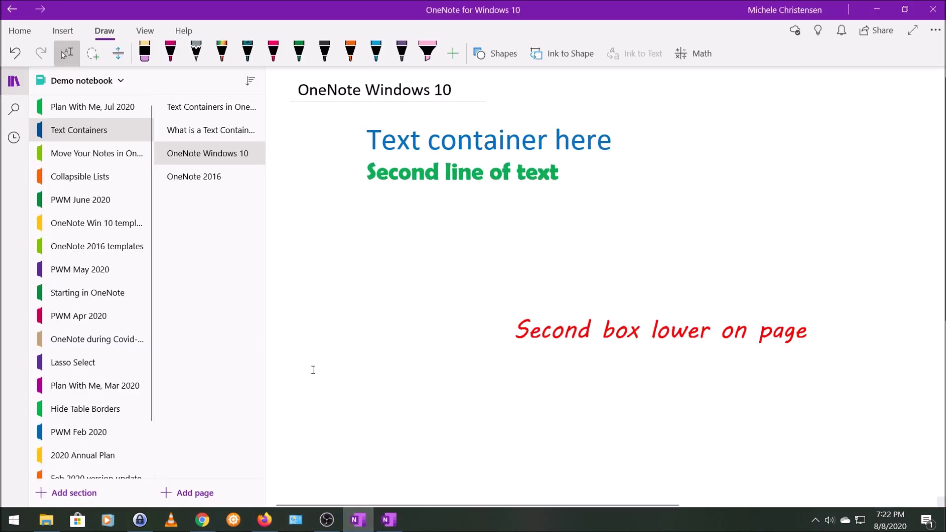
click(187, 178)
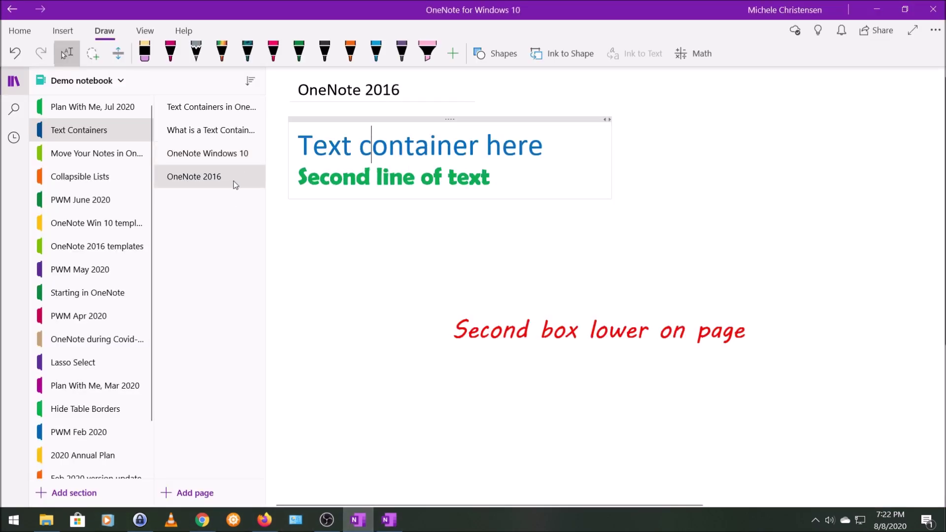
click(238, 156)
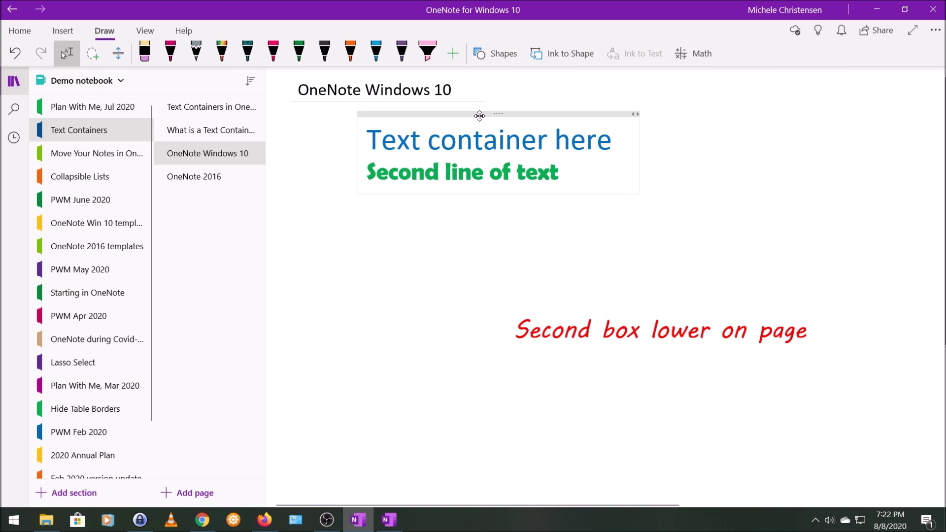
Select the whole top container and set its font colour to Purple
click(479, 116)
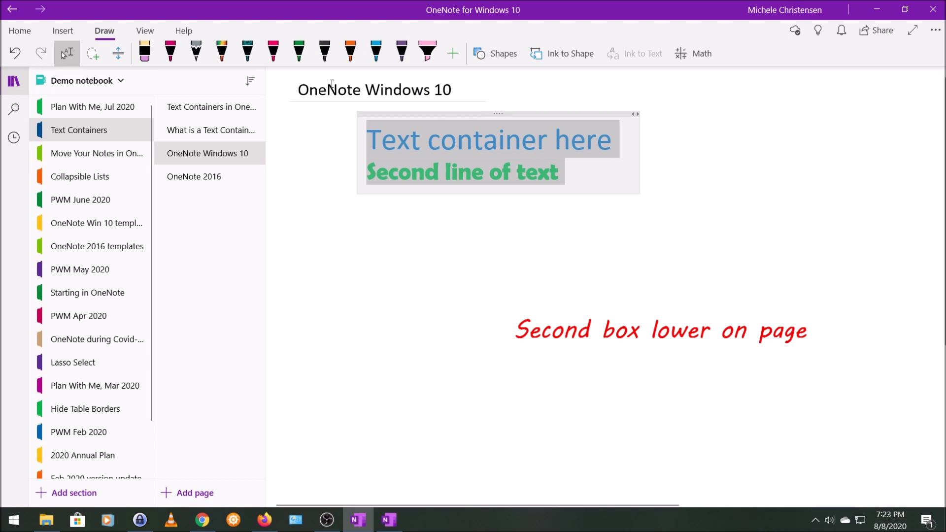
click(27, 31)
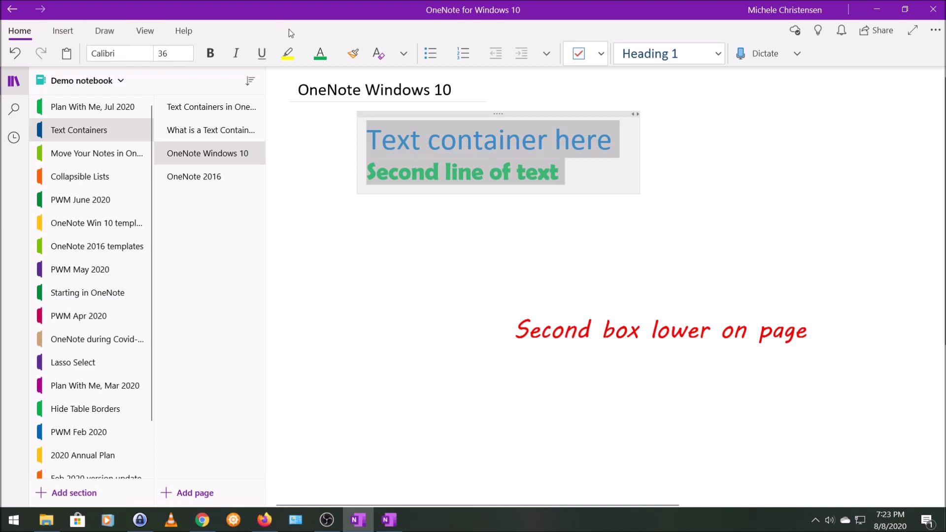
click(336, 53)
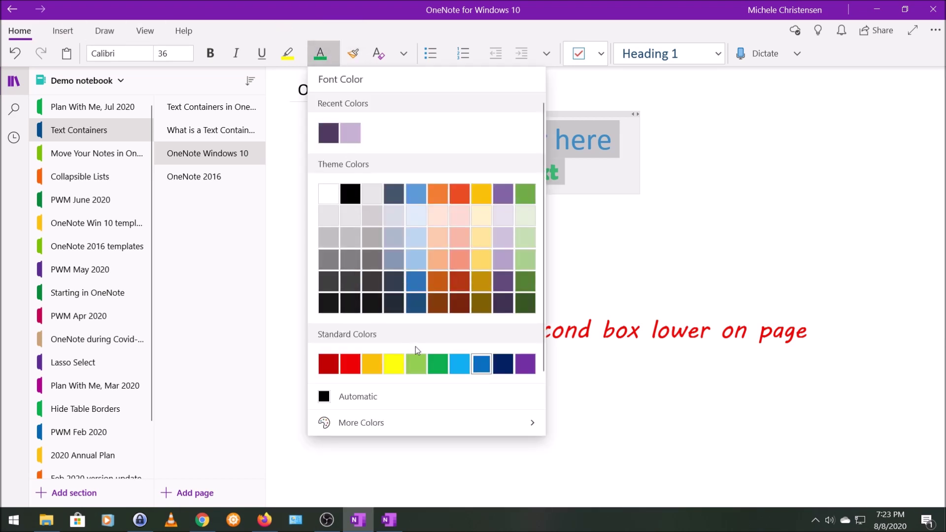
click(526, 365)
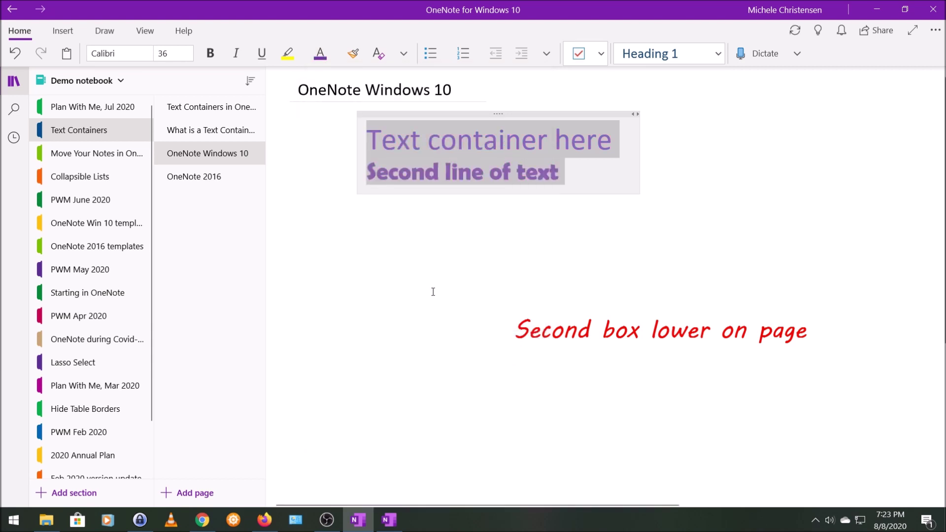
click(408, 201)
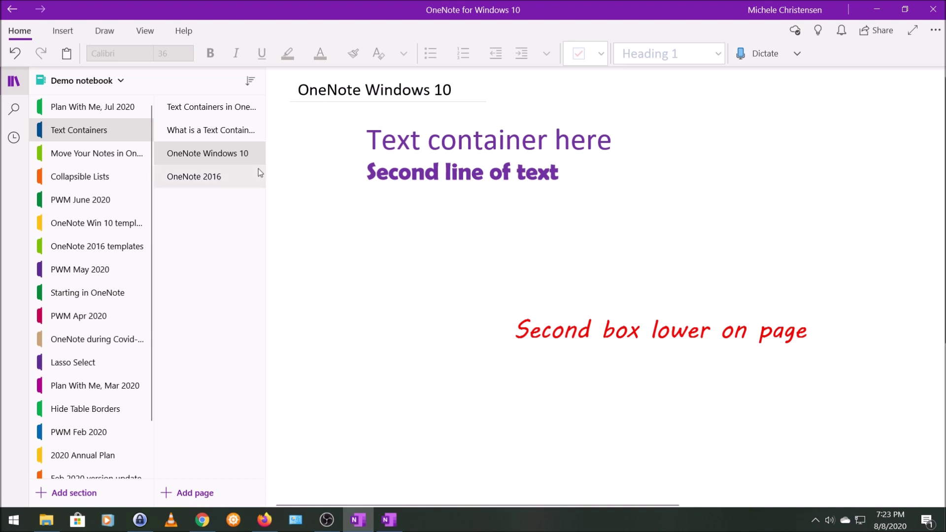
Return to the section's first page, 'Text Containers in OneNote'
click(252, 113)
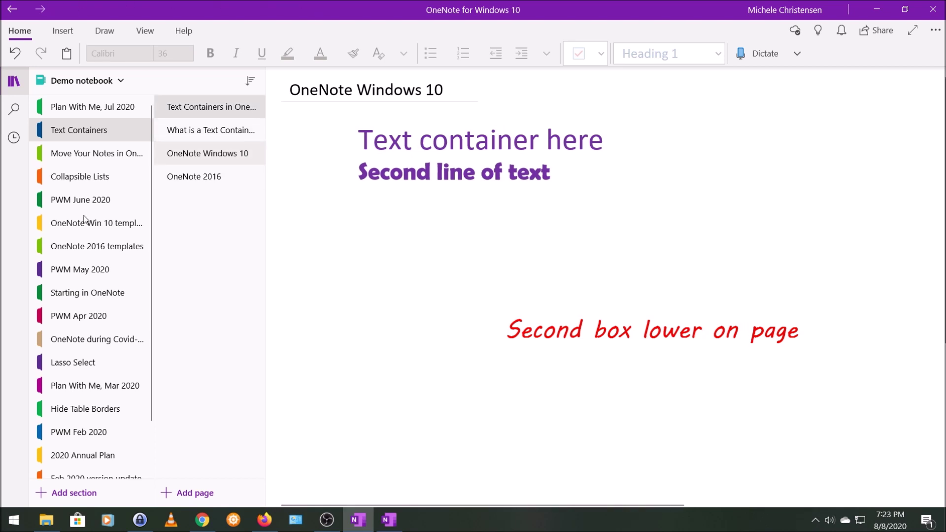